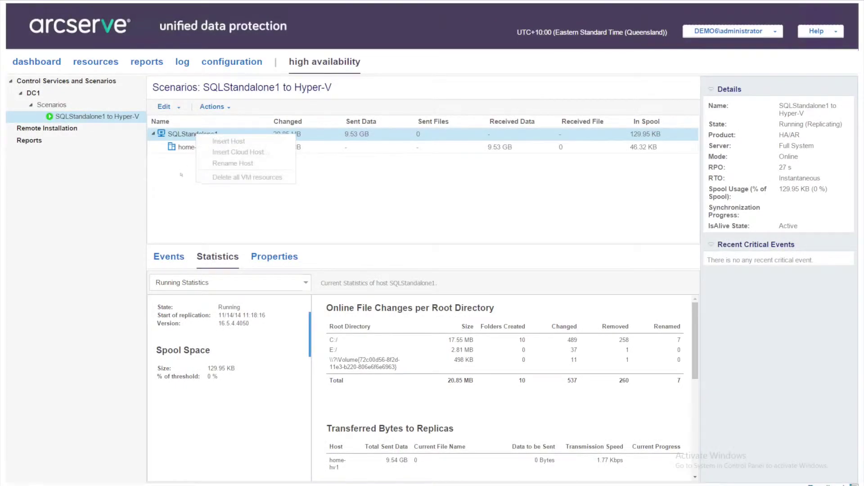
- Start manual Replica Integrity Testing on the home-hv1 replica and display the scenario Events tab
left_click(180, 176)
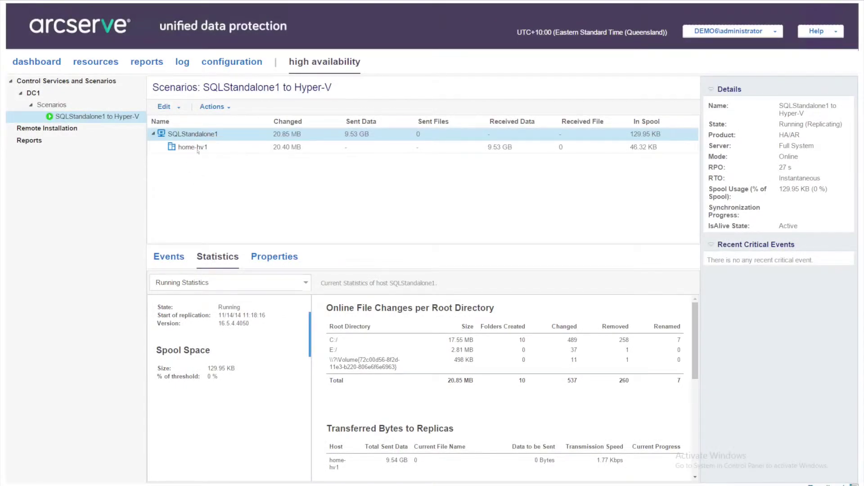
left_click(229, 108)
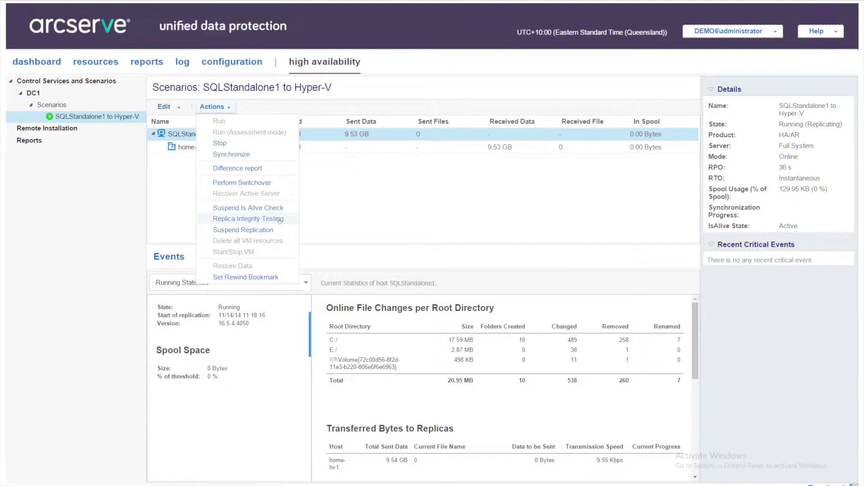
left_click(281, 221)
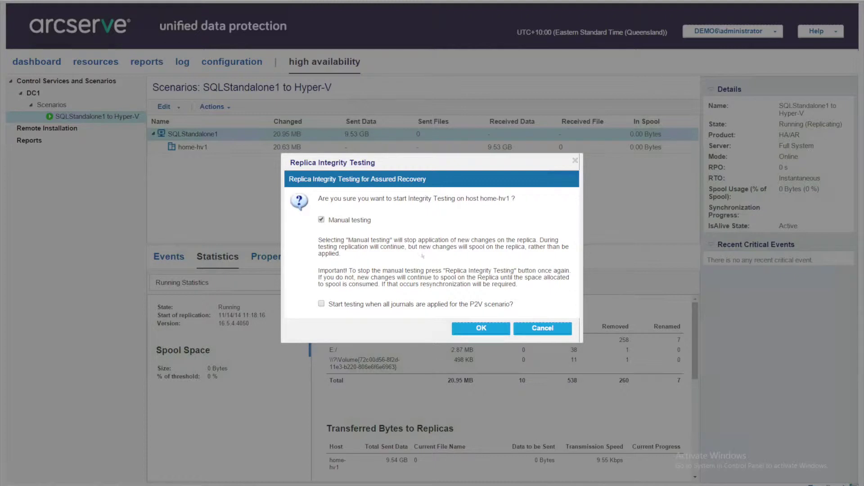
left_click(481, 329)
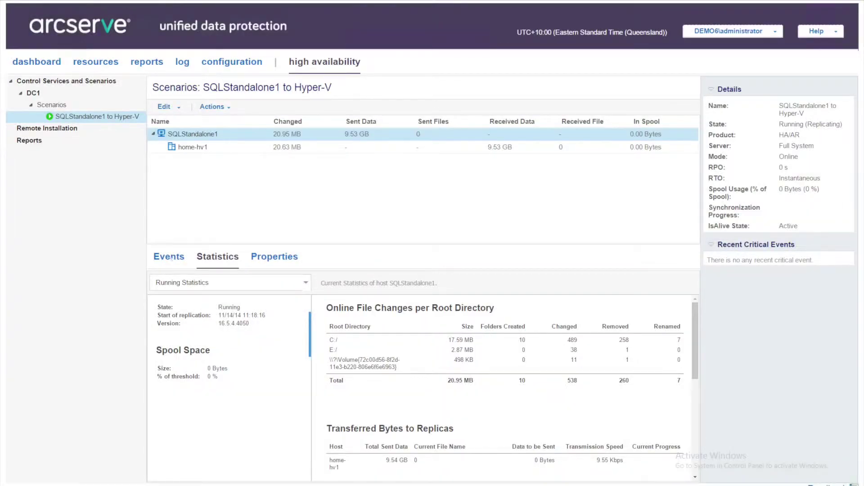
left_click(170, 257)
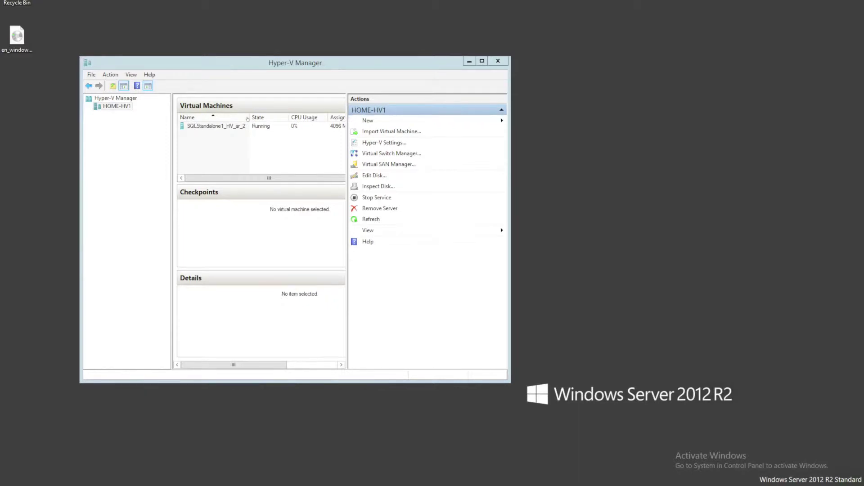
- Connect to SQLStandalone1_HV_ar_2 and verify its network adapter uses the Assured Recovery Testing switch
key("super+Up")
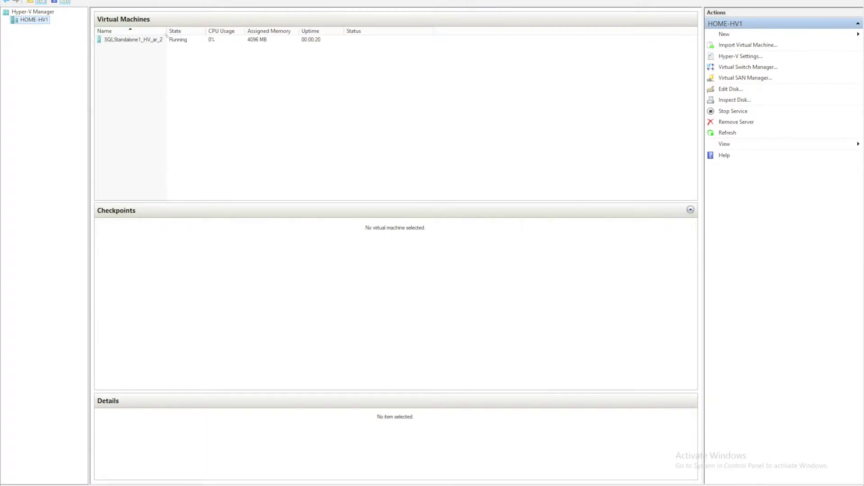
left_click(141, 40)
right_click(140, 40)
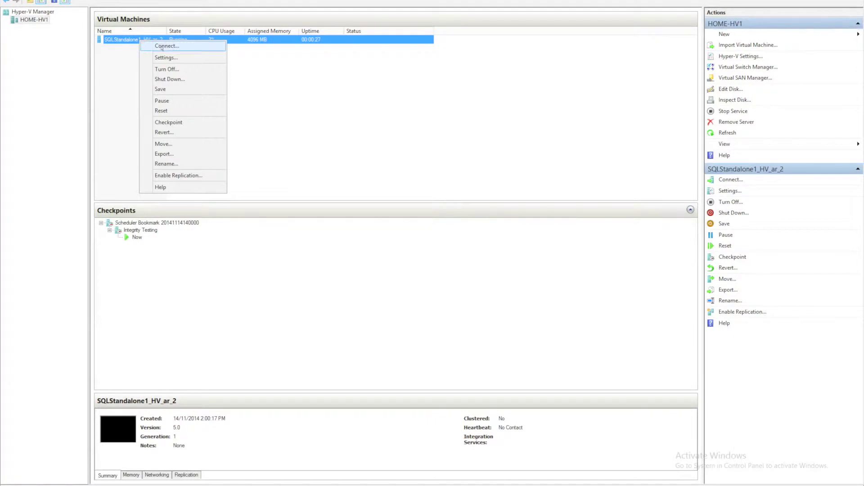
left_click(162, 46)
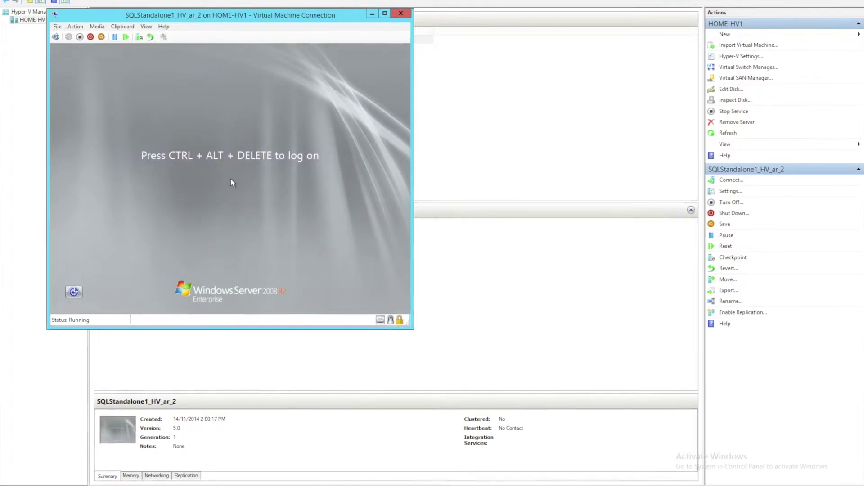
key("alt+f")
key("s")
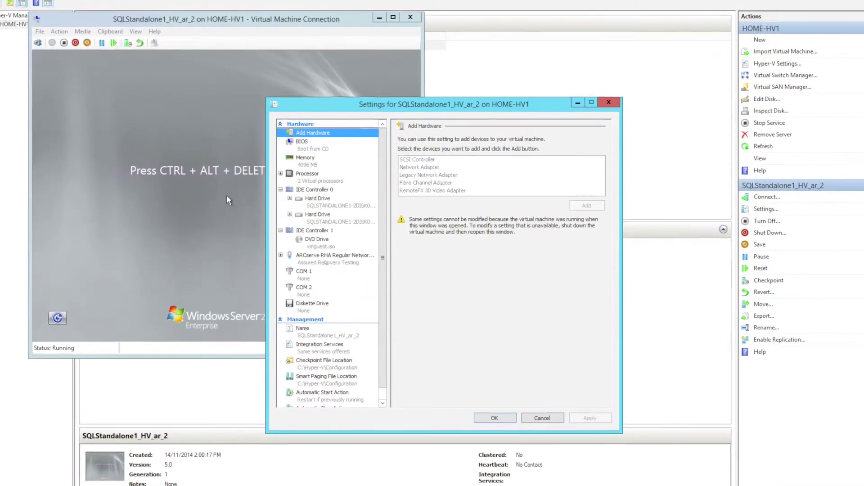
left_click(336, 256)
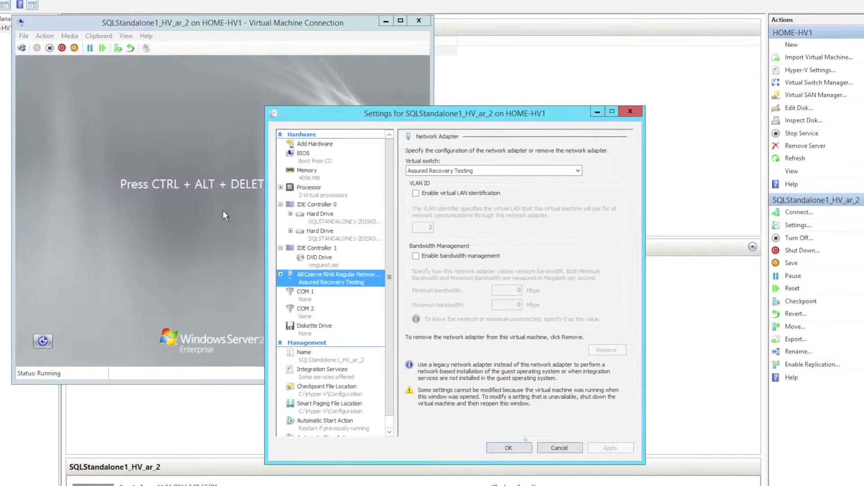
left_click(559, 448)
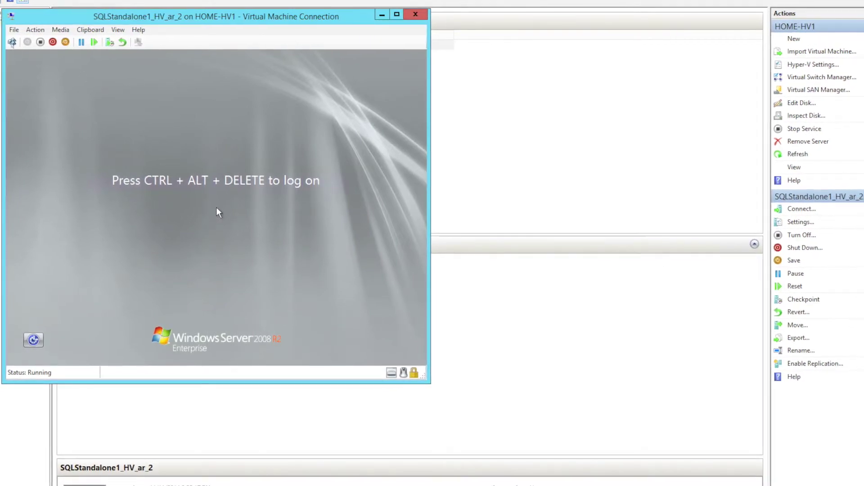
- Log on to the test VM with the account password
key("ctrl+alt+End")
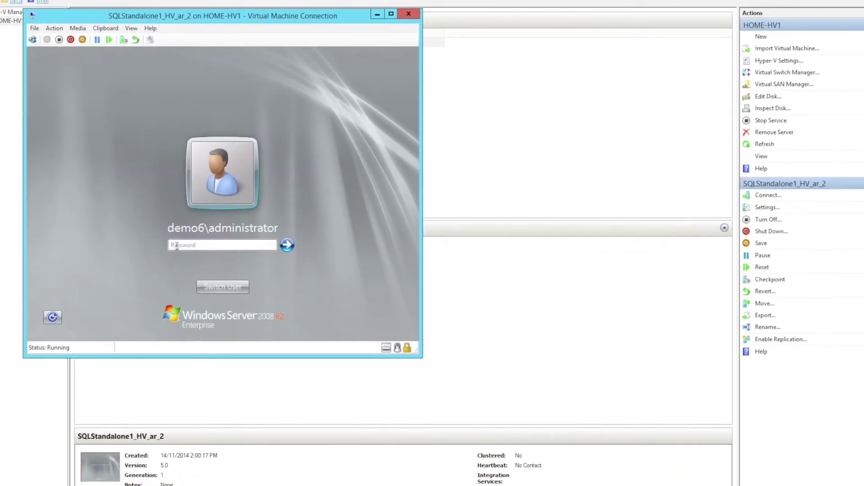
type("******")
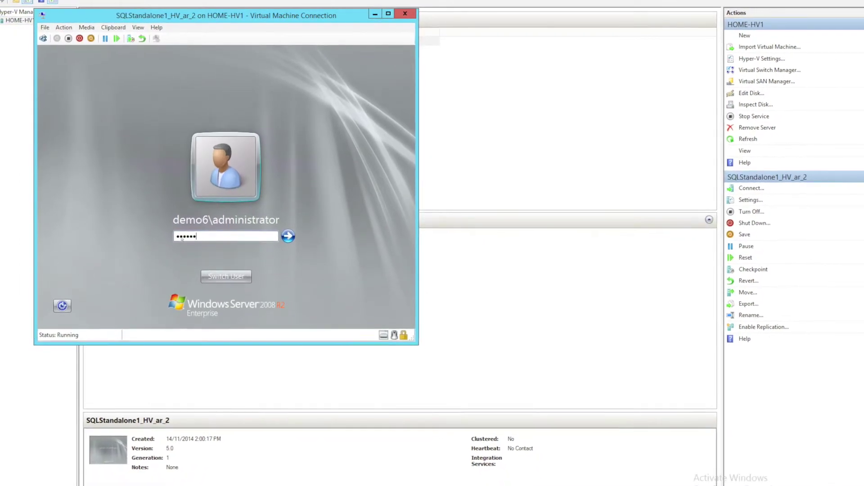
type("****")
key("Return")
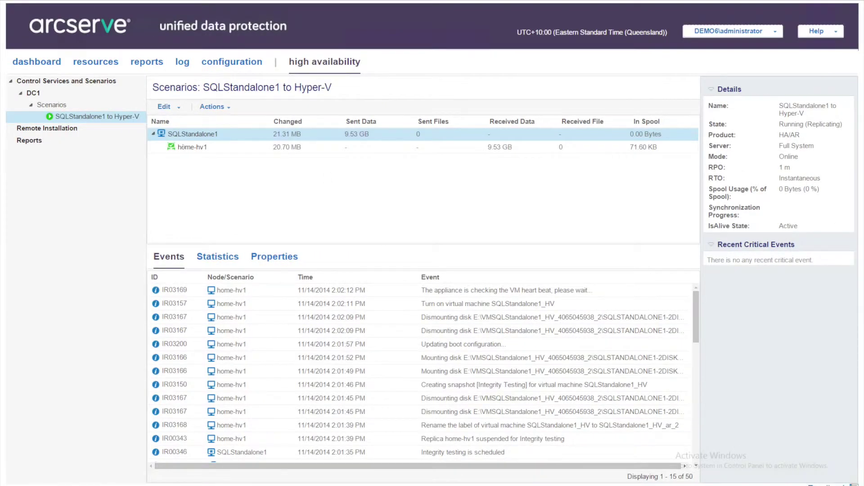
- Stop Replica Integrity Testing on home-hv1 by confirming Yes, so replication resumes
left_click(228, 109)
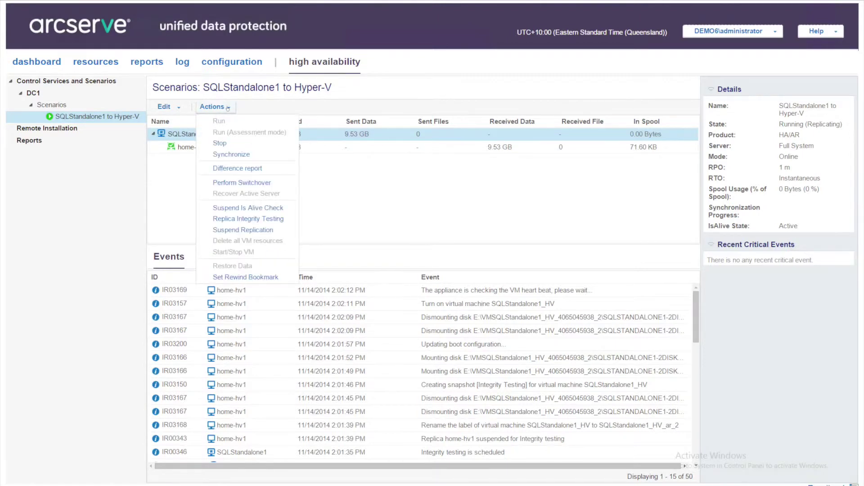
left_click(237, 218)
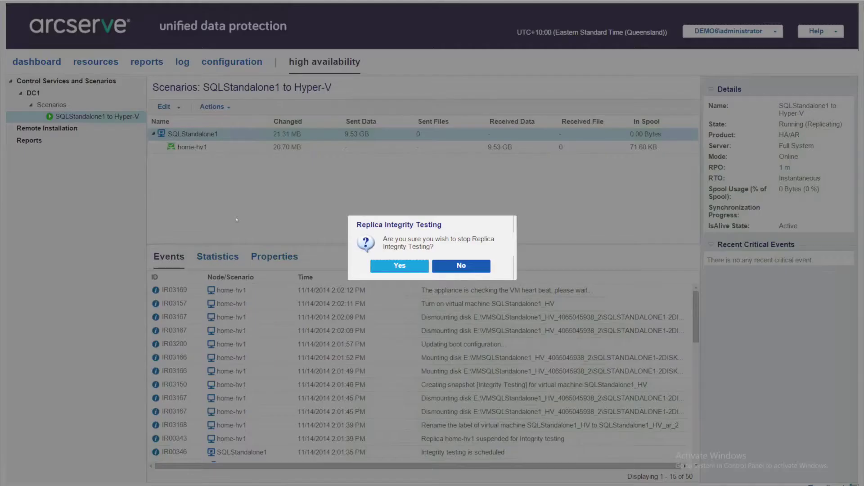
left_click(399, 266)
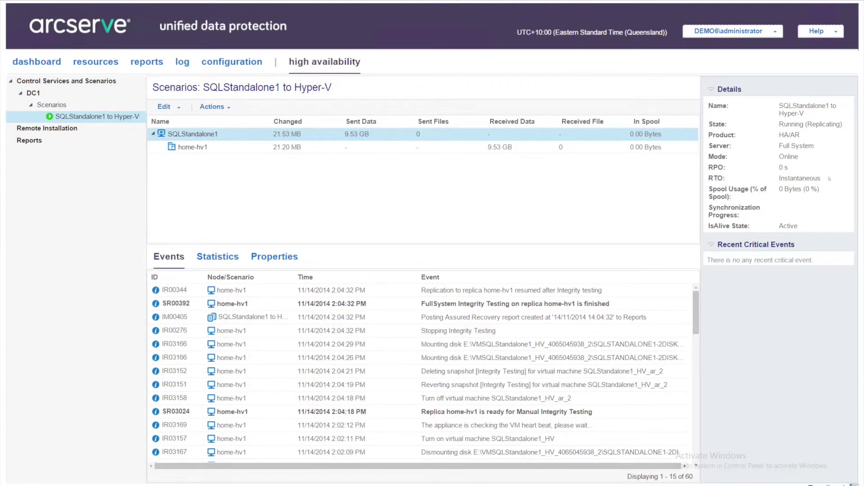
left_click(97, 442)
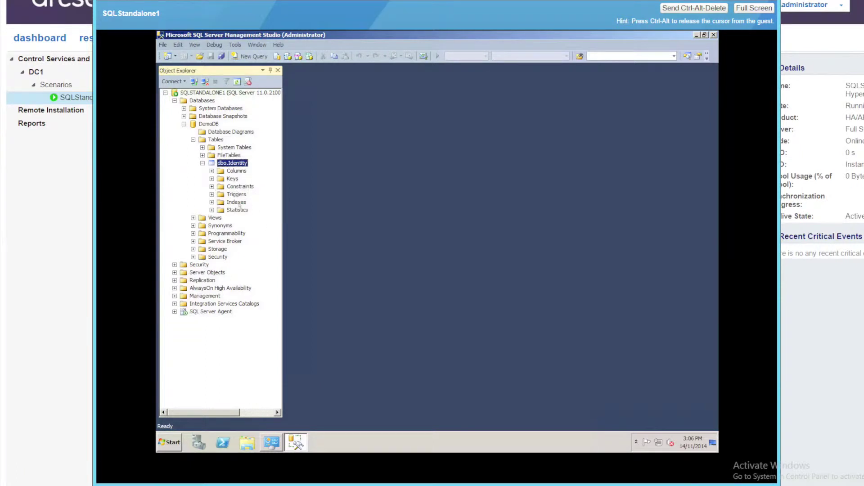
- Edit dbo.Identity's top 200 rows, changing the Age values to 40, 49, 30 and 45
right_click(218, 163)
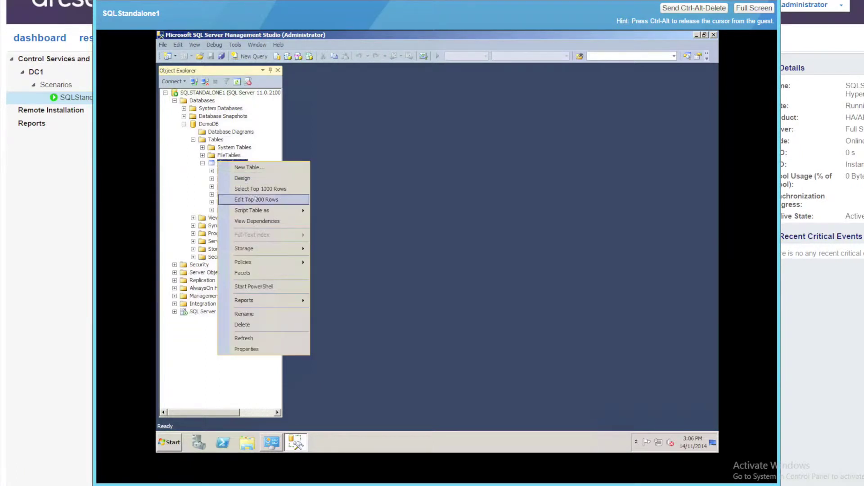
left_click(250, 200)
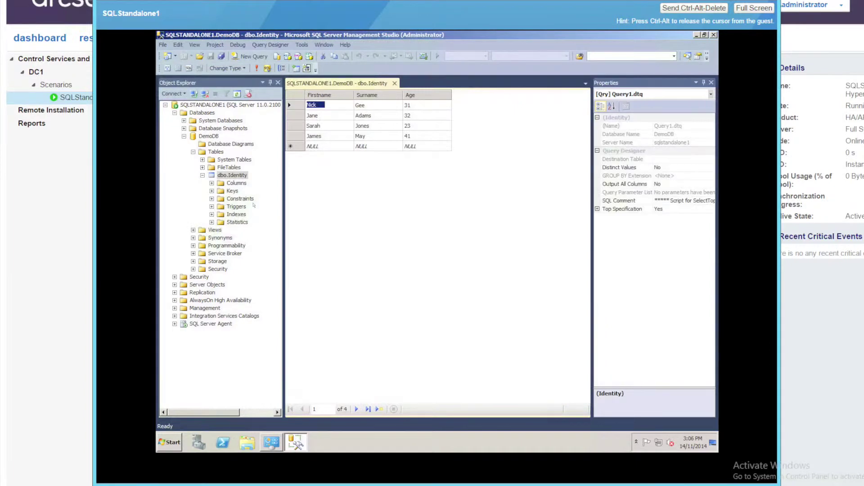
left_click(416, 105)
type("40")
left_click(424, 116)
type("49")
left_click(419, 127)
type("30")
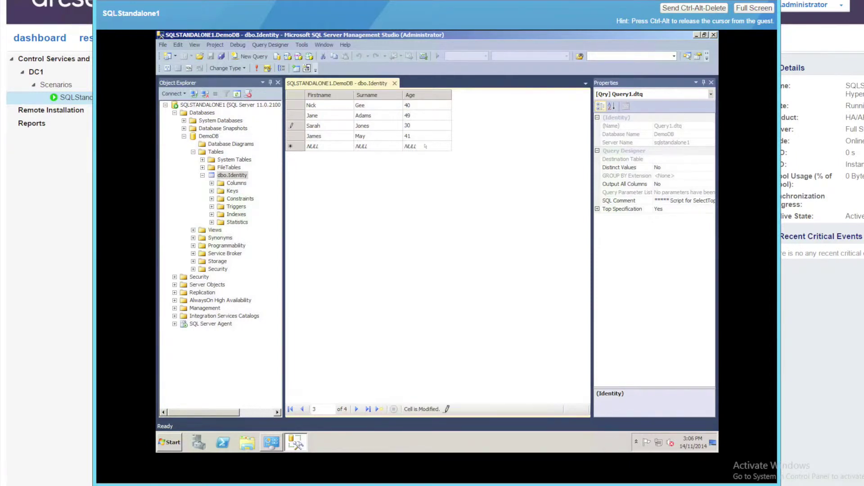
left_click(420, 137)
type("45")
key("Tab")
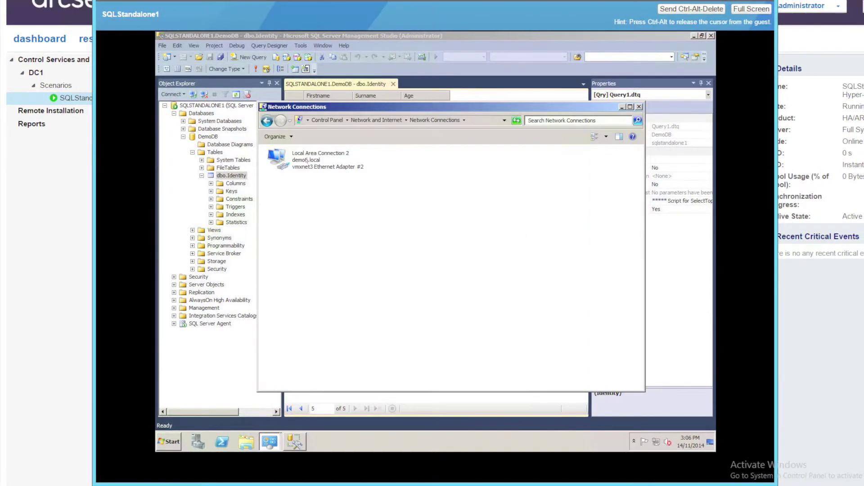
- Disable the Local Area Connection 2 network adapter
right_click(306, 160)
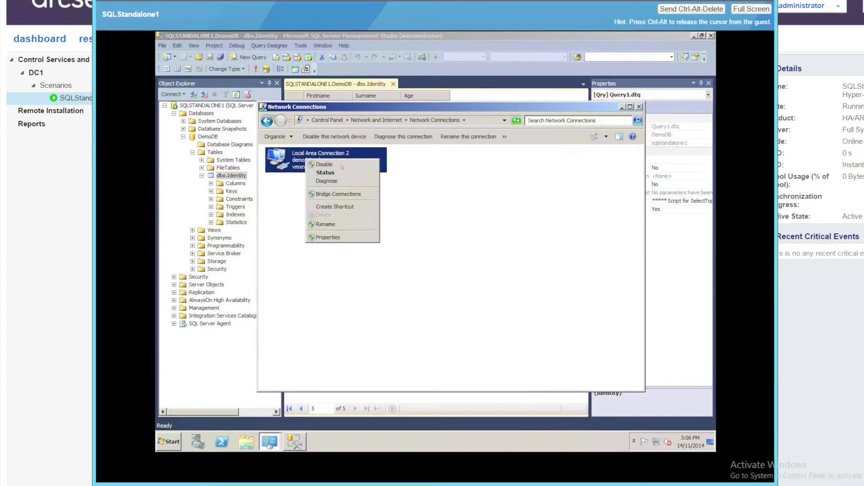
left_click(341, 166)
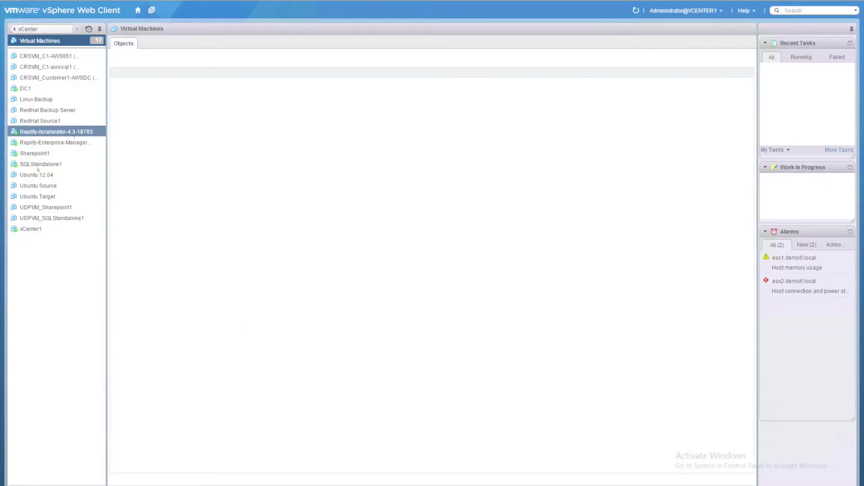
left_click(36, 164)
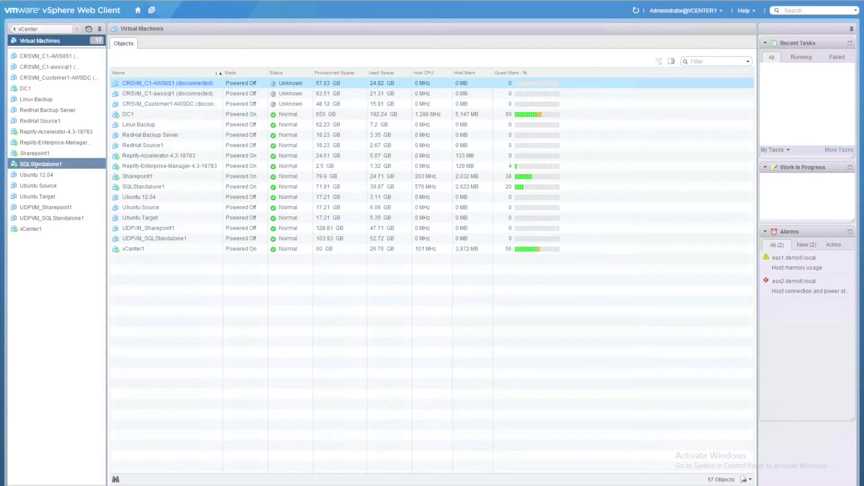
- Shut down SQLStandalone1's guest OS from the vSphere VM list and confirm with Yes
right_click(36, 166)
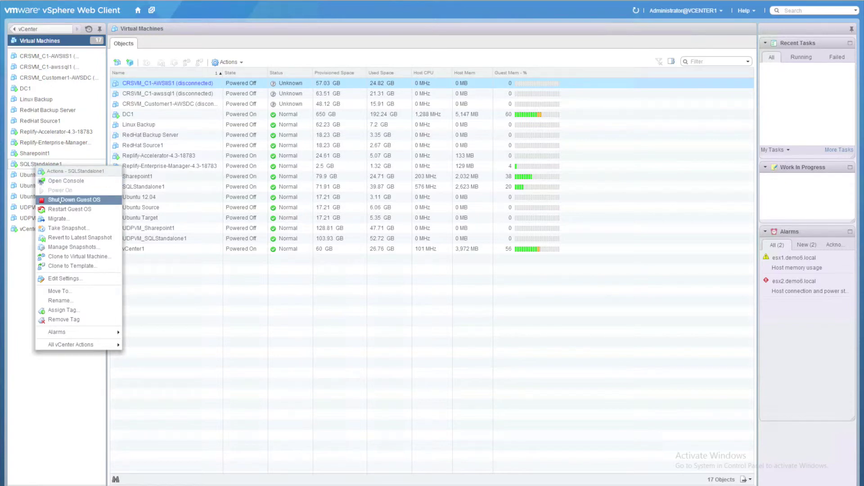
left_click(60, 200)
left_click(415, 265)
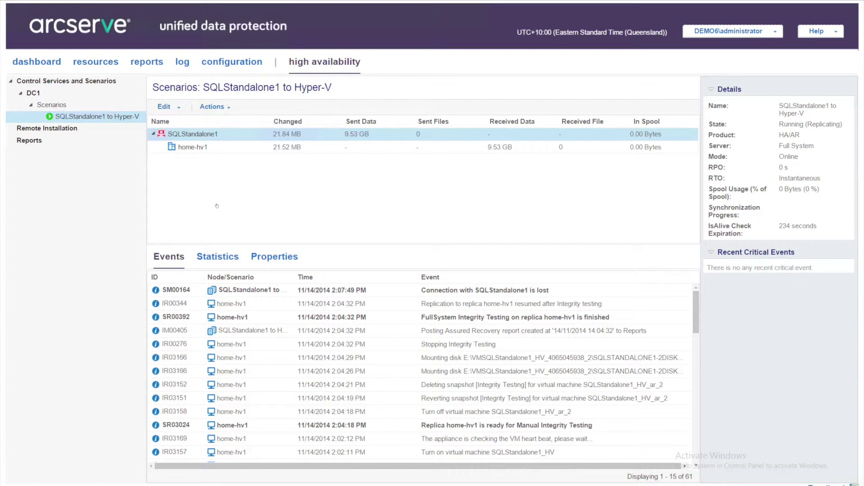
- Perform a switchover of the SQLStandalone1 scenario to the Hyper-V replica and confirm it
left_click(228, 109)
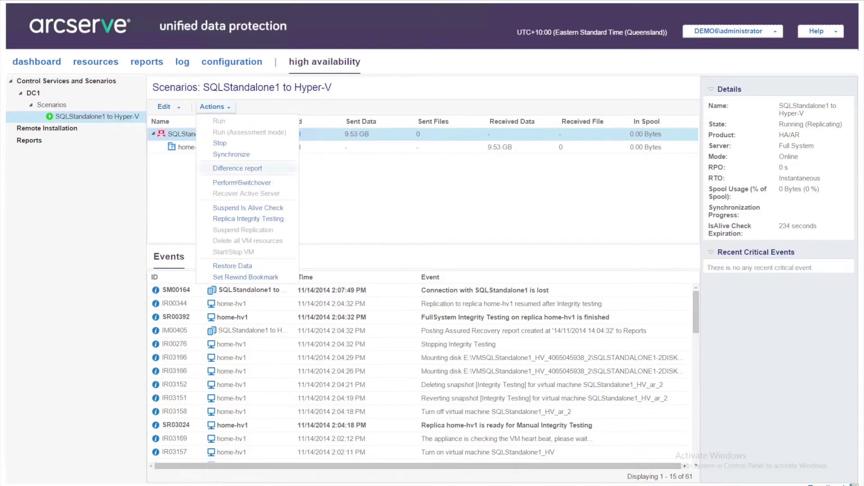
left_click(235, 184)
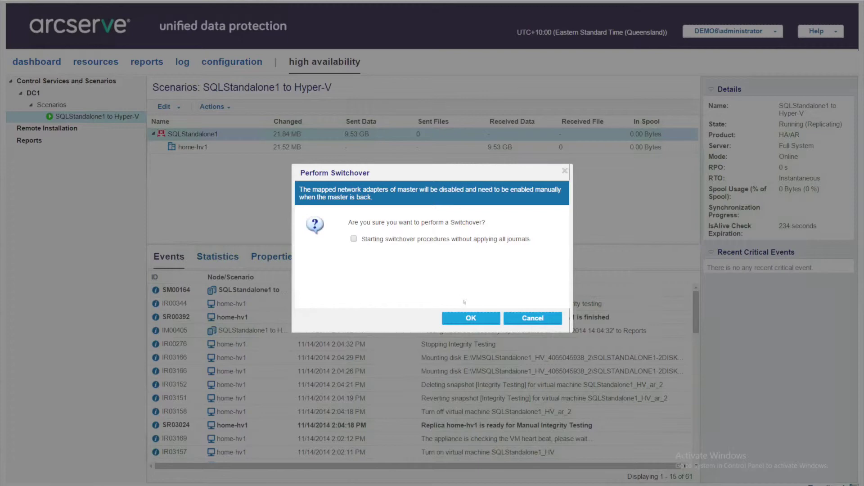
left_click(475, 319)
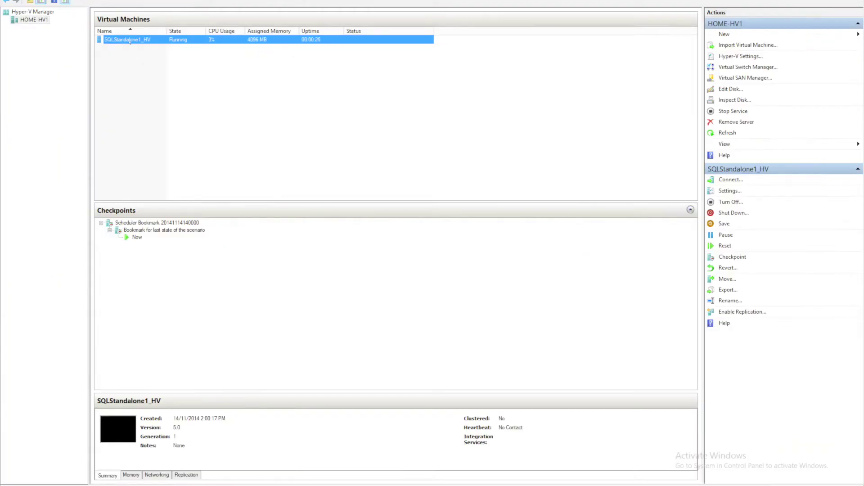
- Open SQLStandalone1_HV's console, sign in with the administrator password, and launch SSMS from Start
right_click(130, 41)
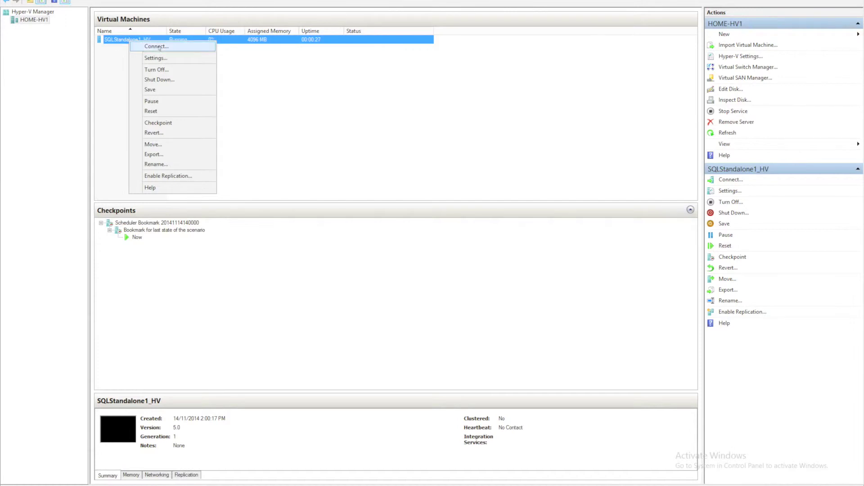
left_click(158, 47)
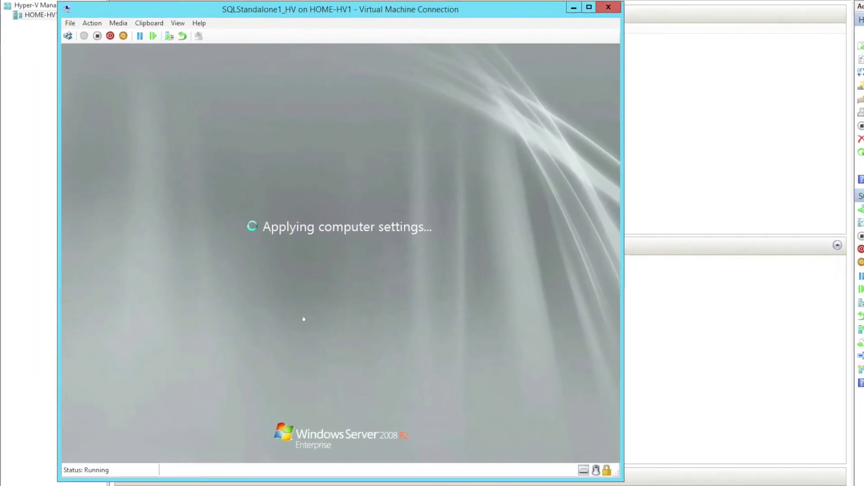
left_click(69, 36)
type("P@ssw0rd")
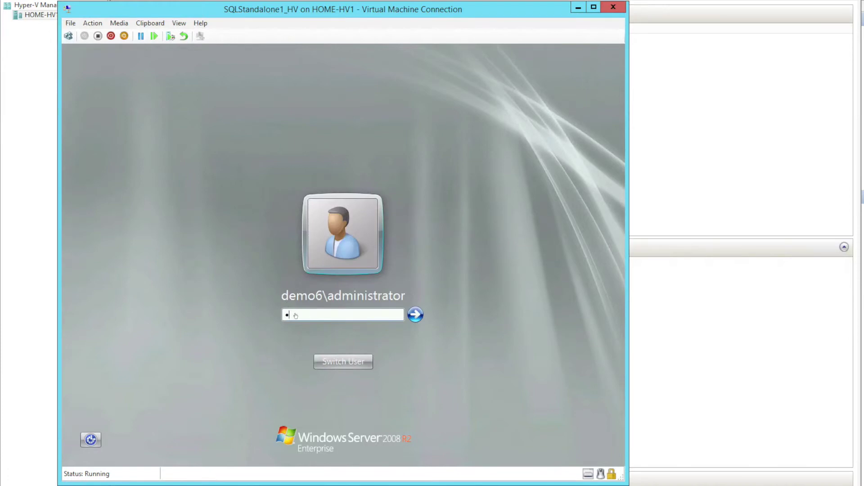
key("Return")
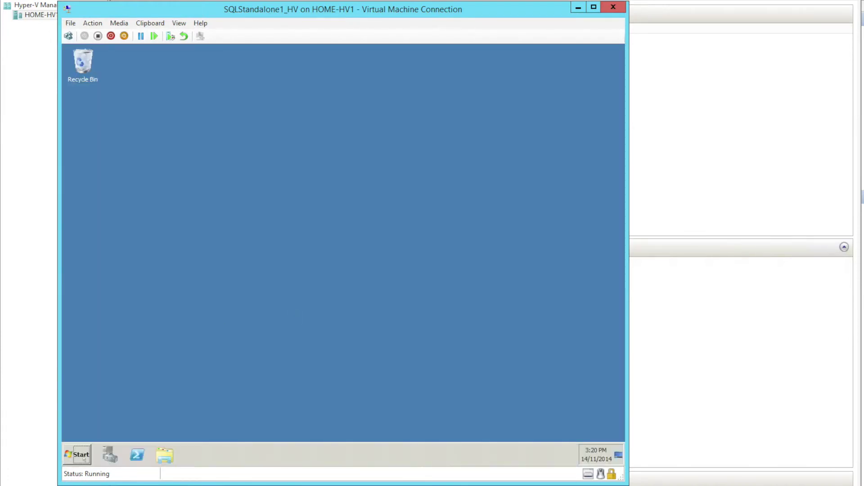
left_click(84, 459)
left_click(108, 270)
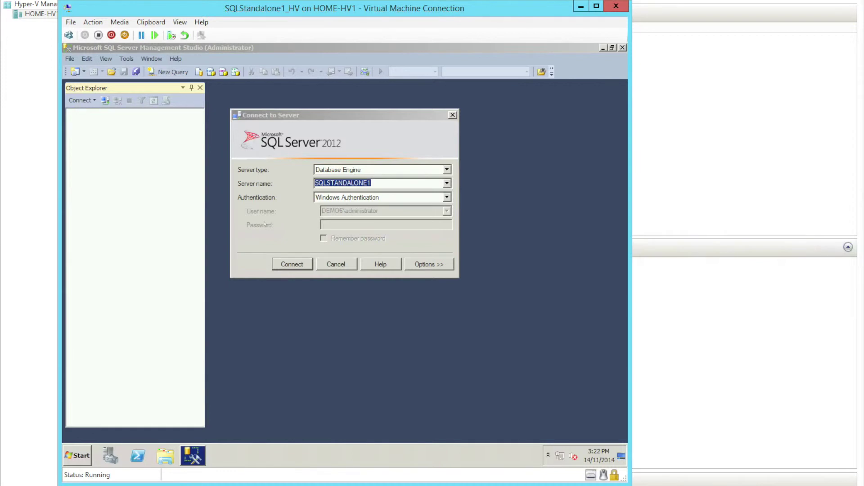
- Connect SSMS to SQLSTANDALONE1 and review the replica's network adapter settings without changes
left_click(293, 265)
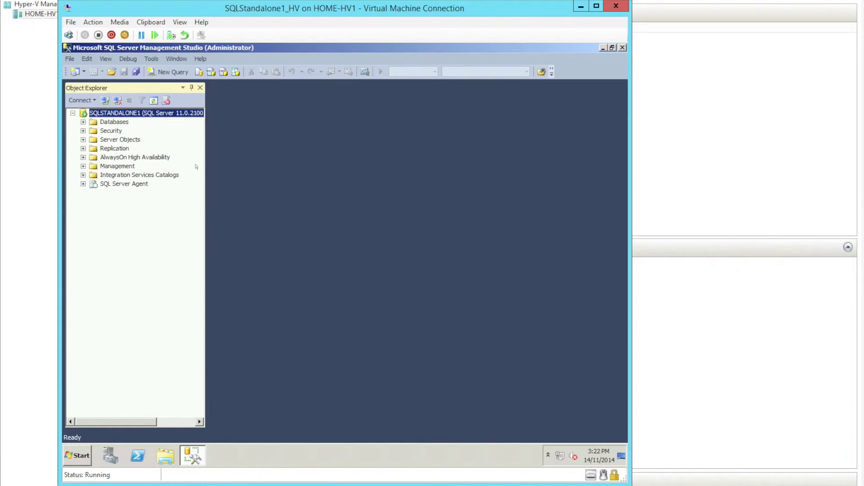
left_click(71, 22)
left_click(86, 35)
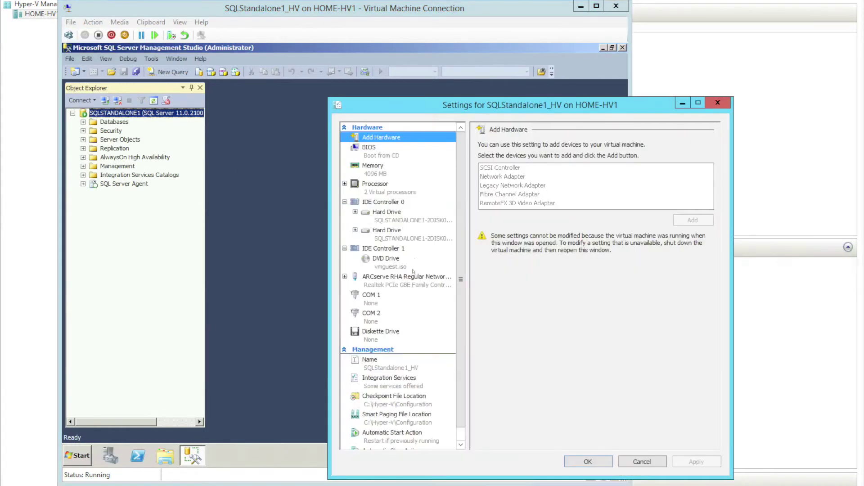
left_click(386, 284)
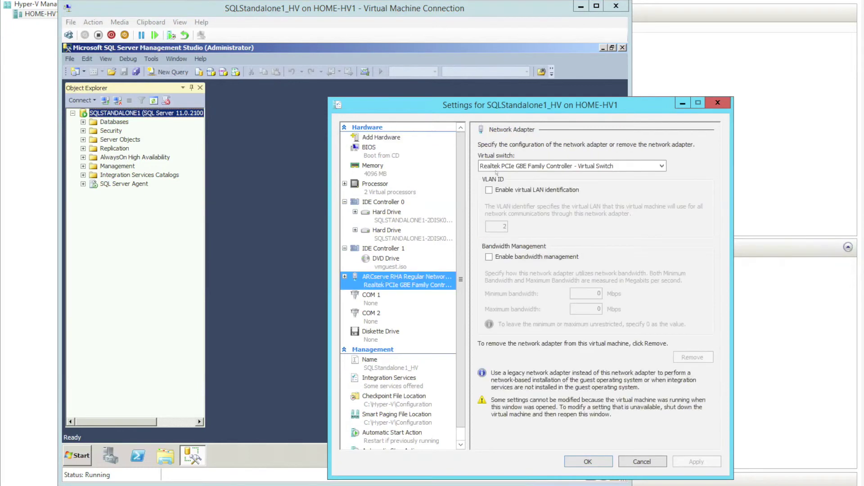
left_click(647, 460)
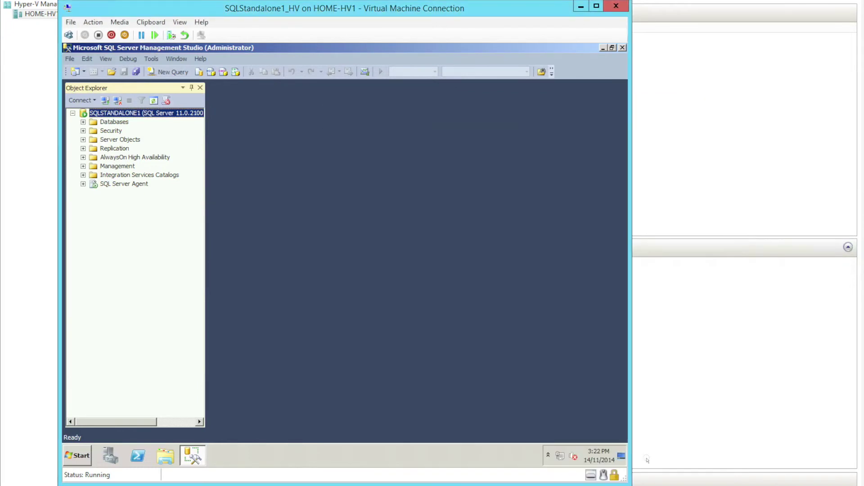
- Run ipconfig in a guest Command Prompt to confirm the IP address 10.10.1.11
left_click(78, 455)
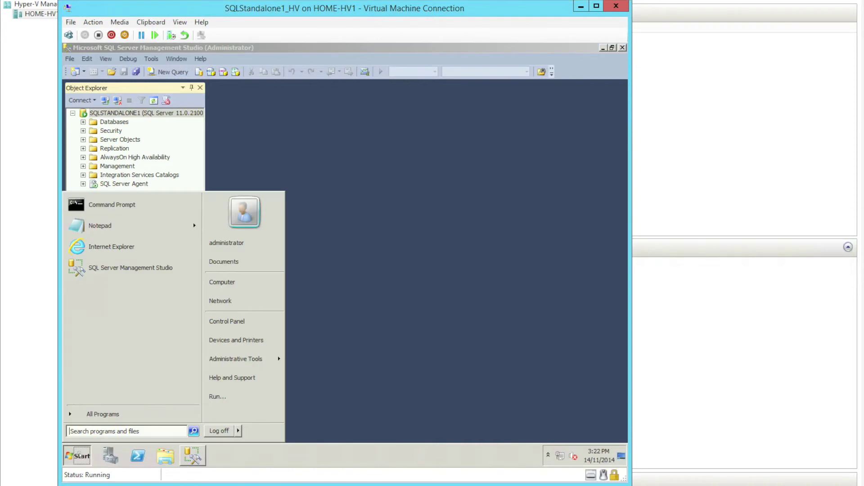
left_click(126, 206)
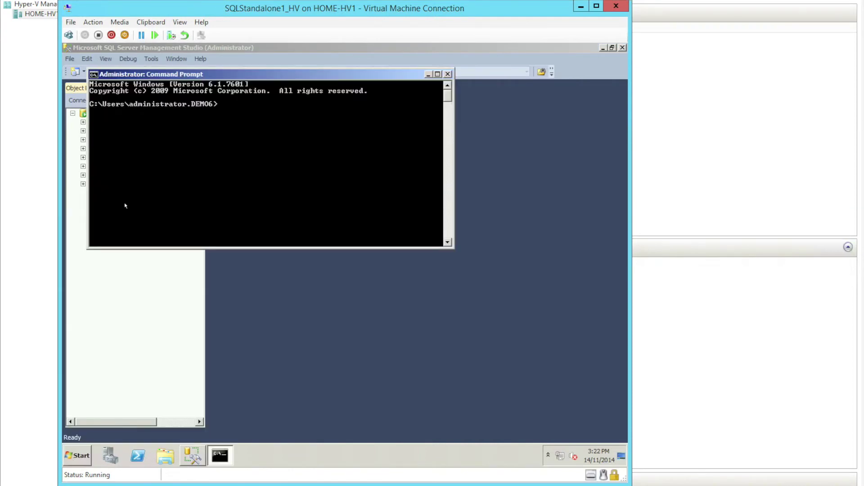
type("ipconfig")
key("Return")
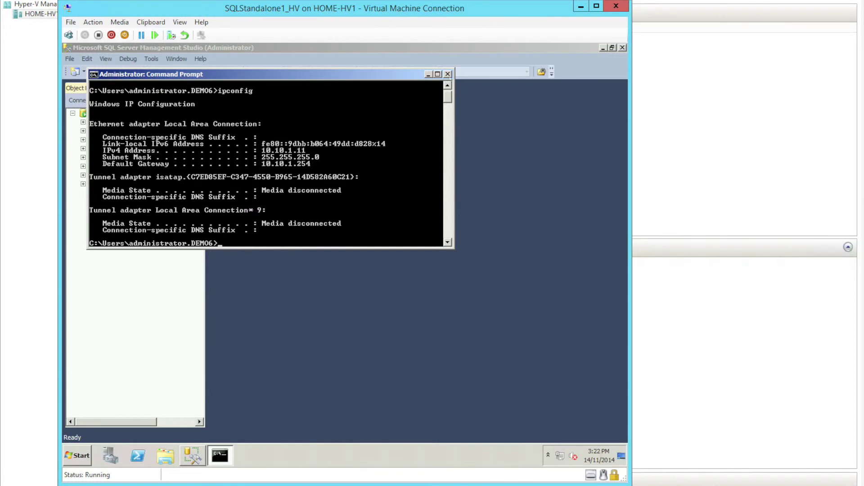
left_click(448, 74)
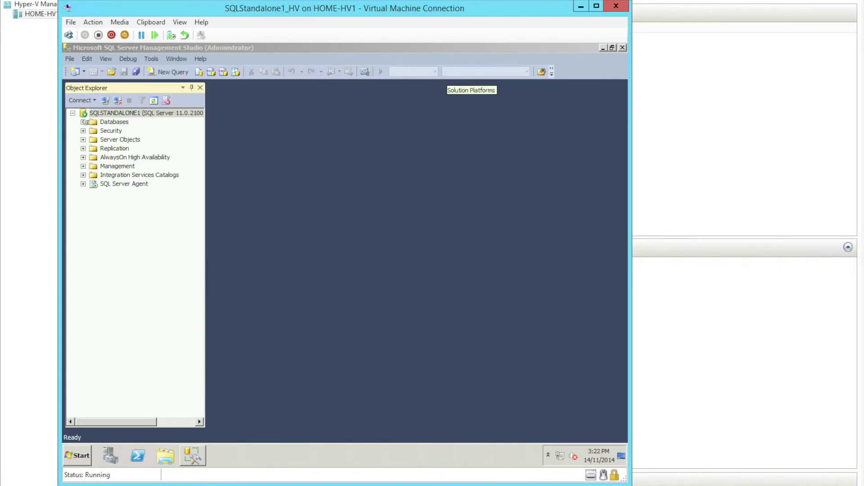
left_click(83, 122)
- Expand DemoDB > Tables and open dbo.Identity with Edit Top 200 Rows
double_click(106, 152)
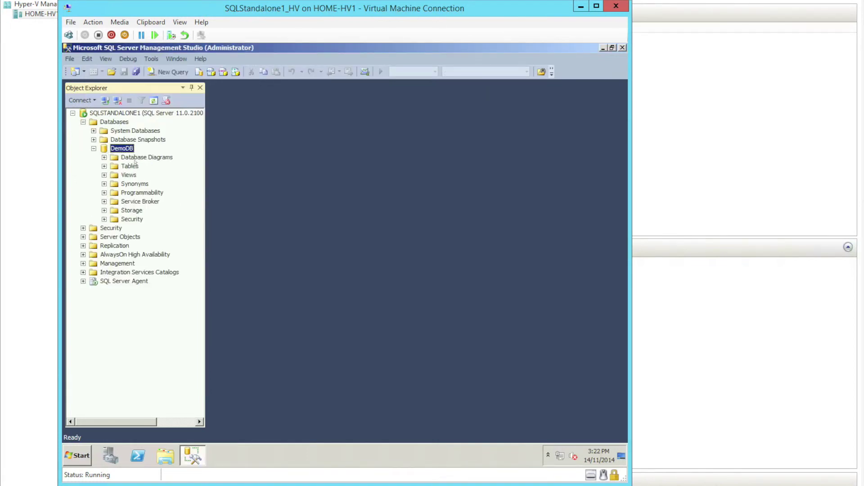
left_click(124, 157)
double_click(130, 167)
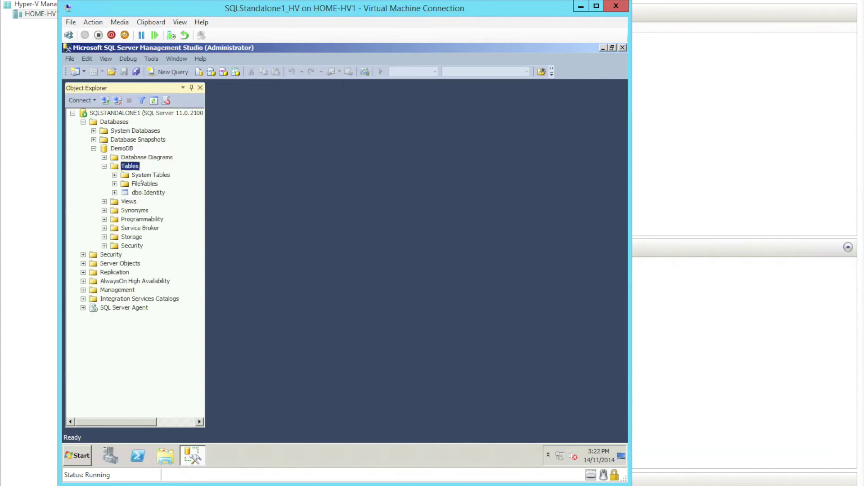
left_click(140, 194)
right_click(139, 195)
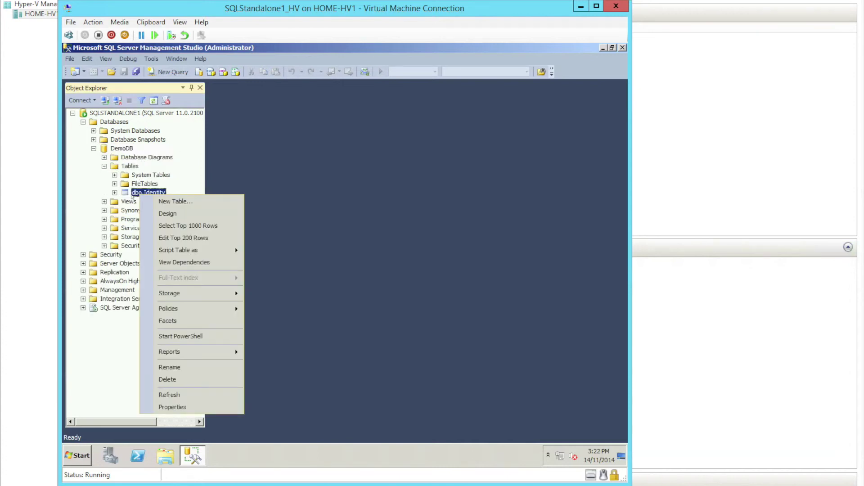
left_click(176, 238)
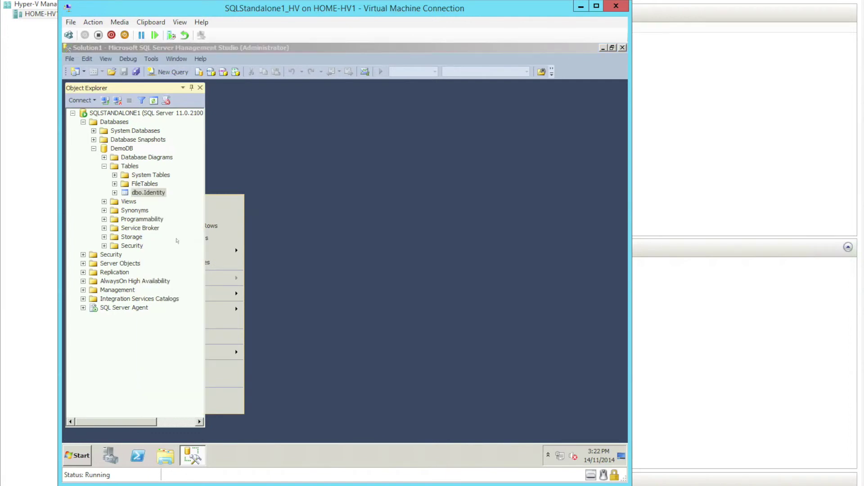